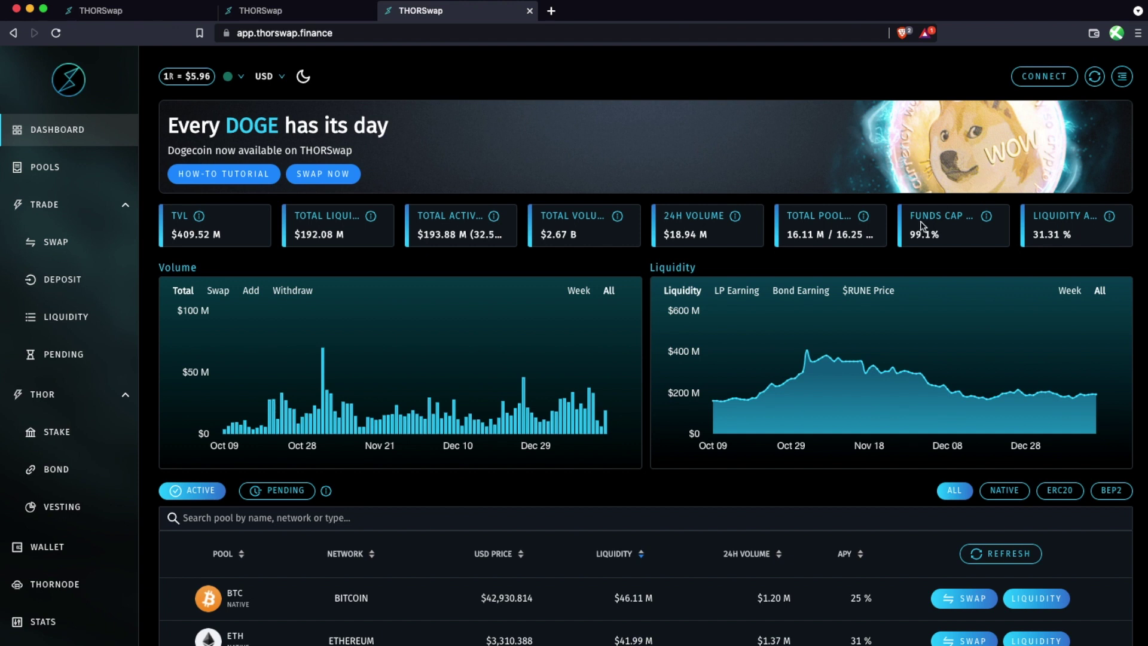
Connect a keystore wallet for all chains from thorswap-keystore.txt and unlock it with its password.
left_click(1039, 80)
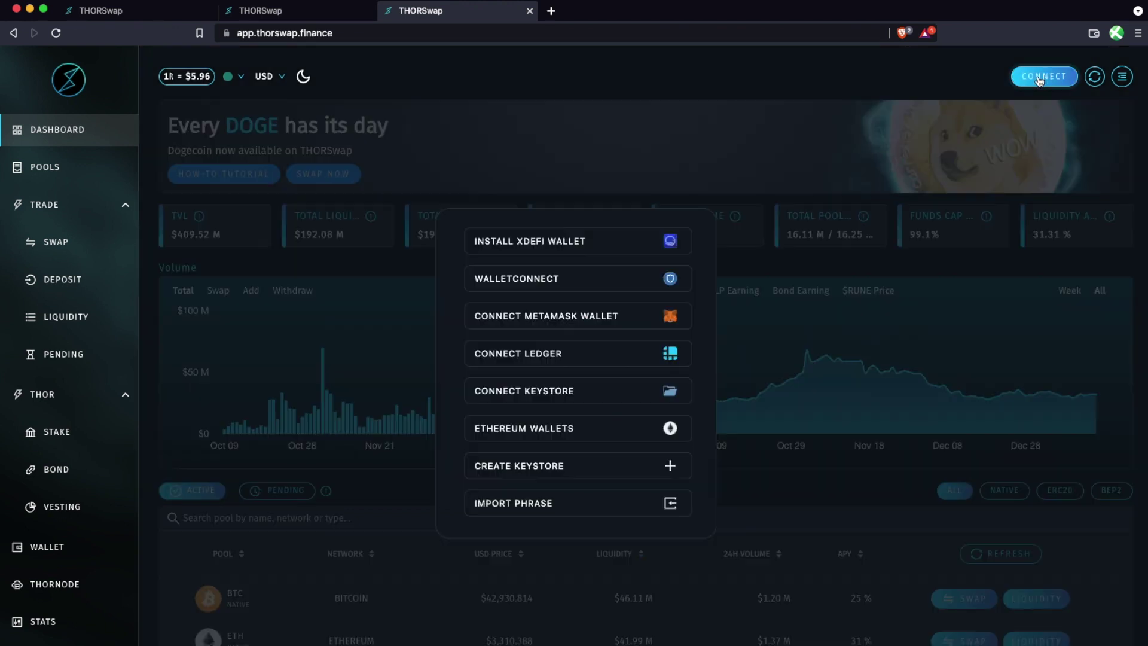
left_click(563, 392)
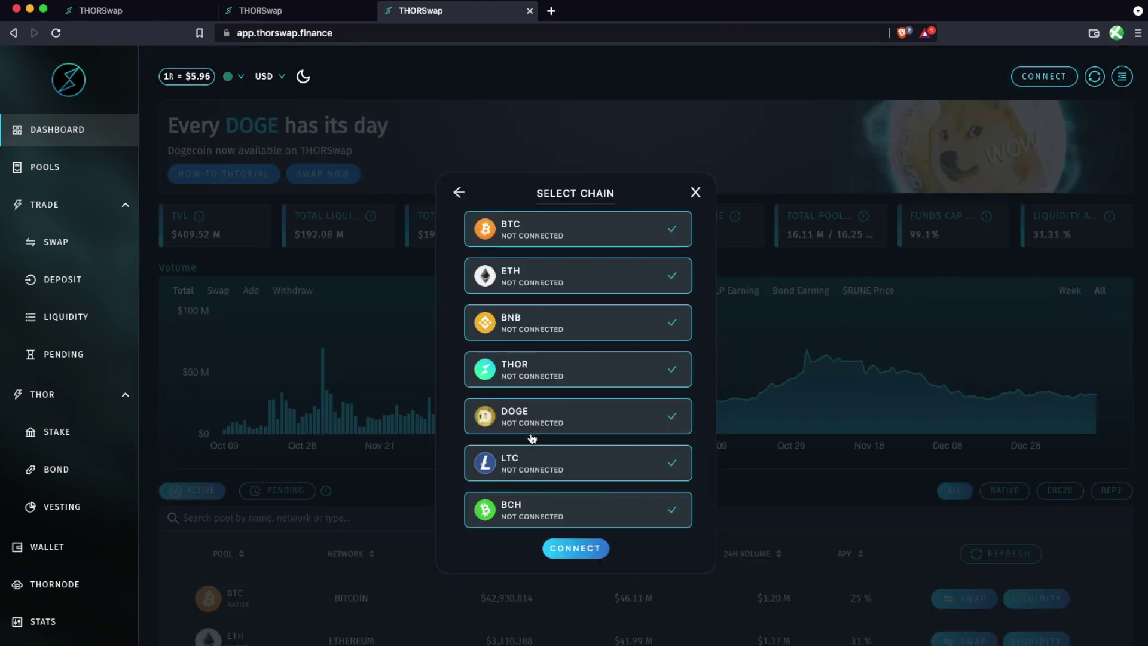
left_click(577, 548)
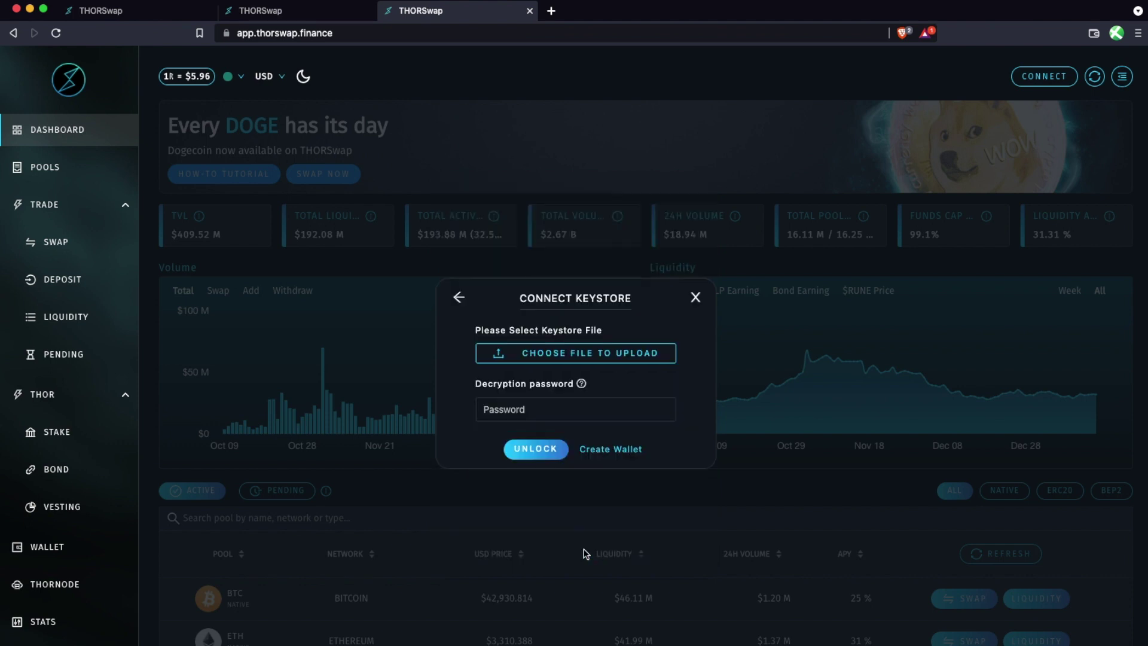
left_click(541, 353)
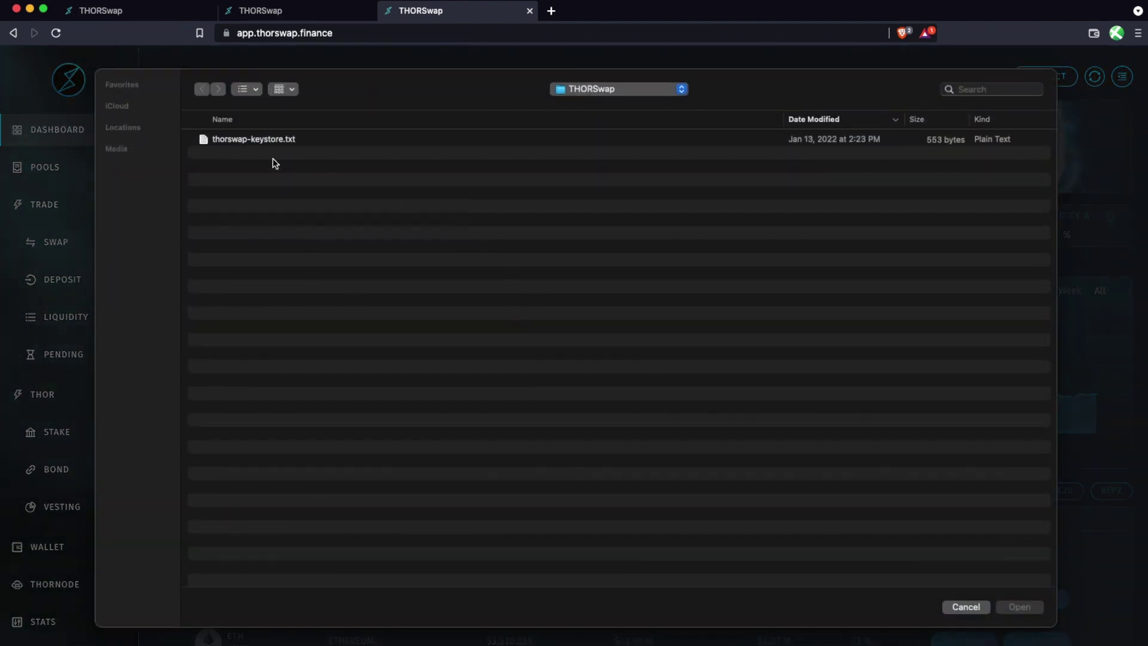
left_click(261, 142)
double_click(262, 139)
left_click(511, 408)
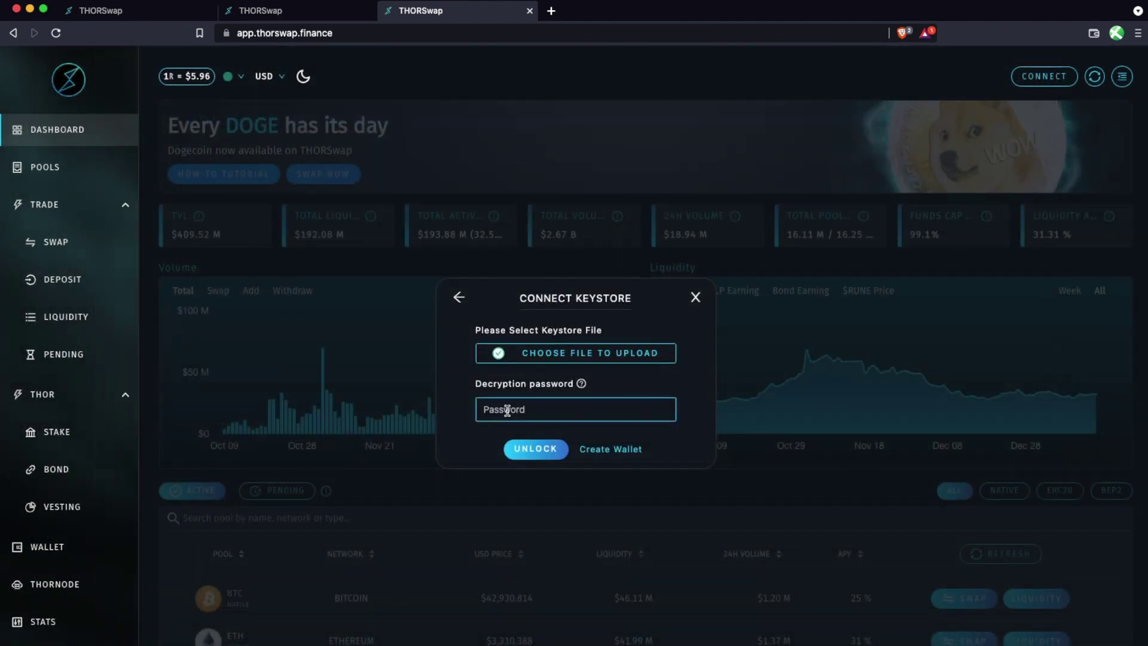
type("••")
key("Return")
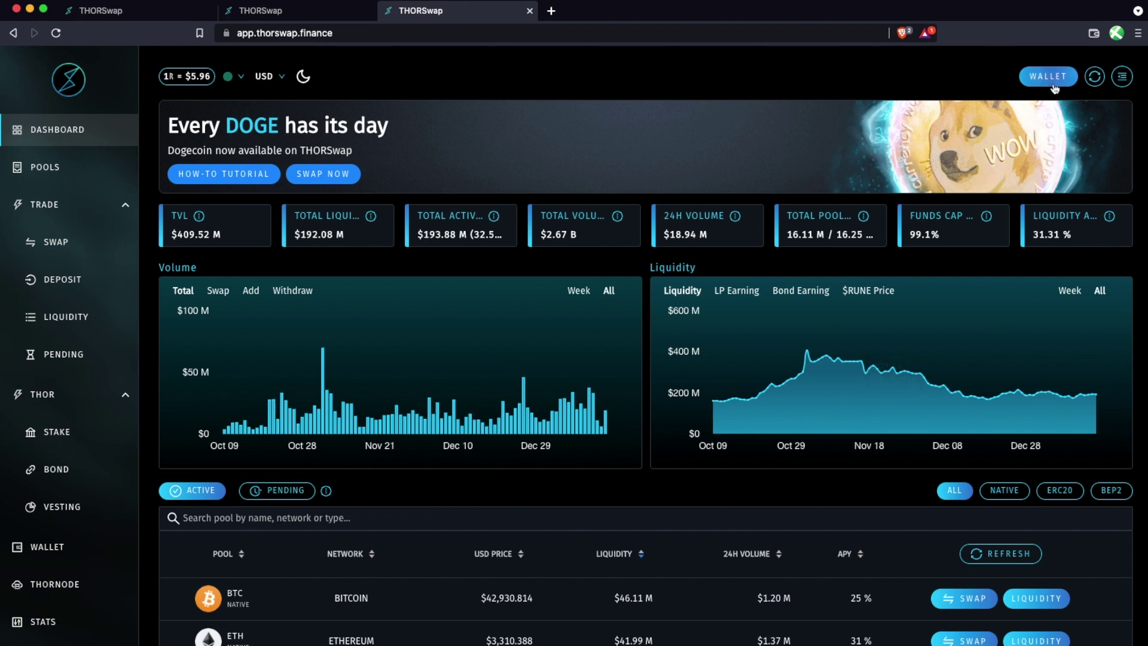
View the connected wallet's per-chain balances, then close the wallet panel.
left_click(1051, 79)
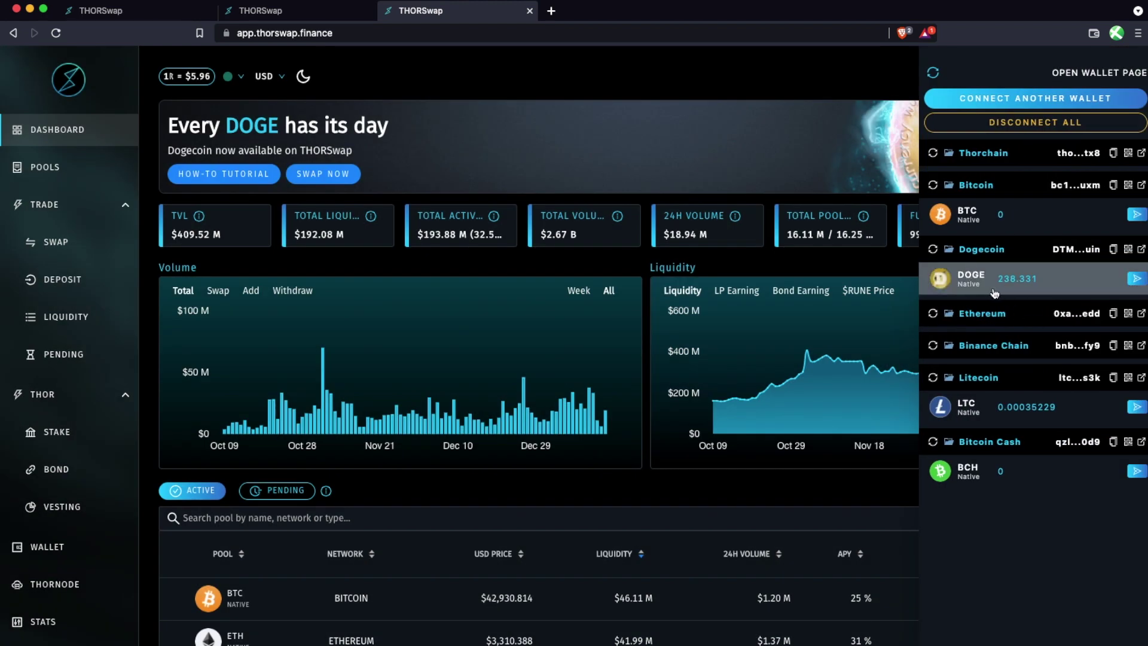
left_click(982, 157)
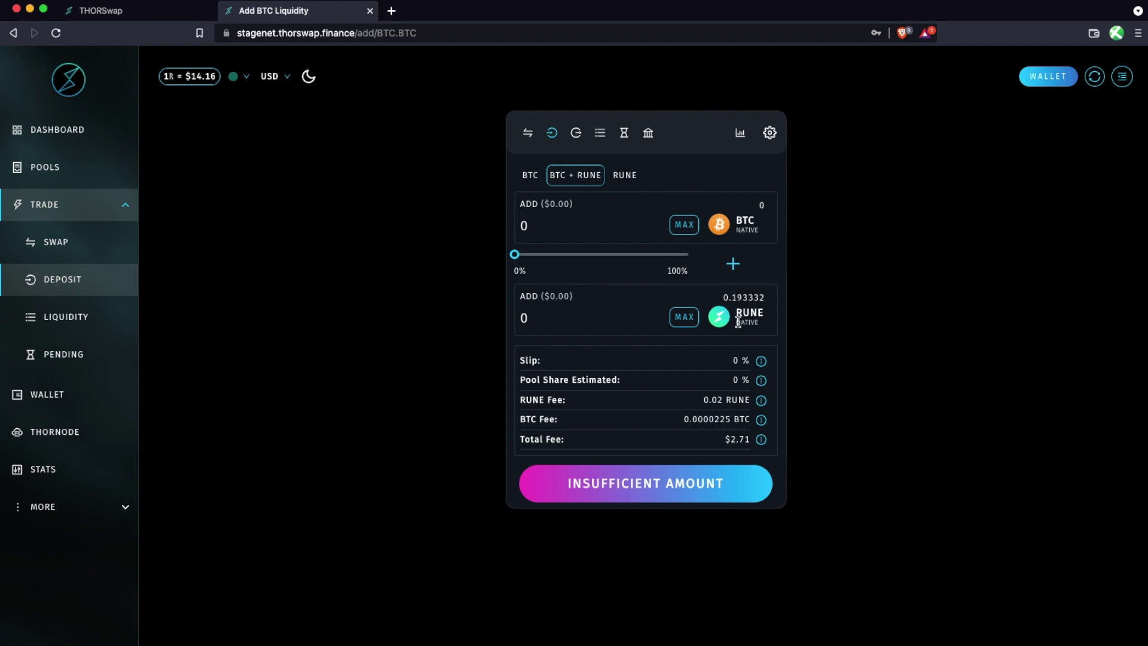
Change the deposit asset from BTC to DOGE and switch to single-asset DOGE mode.
left_click(741, 230)
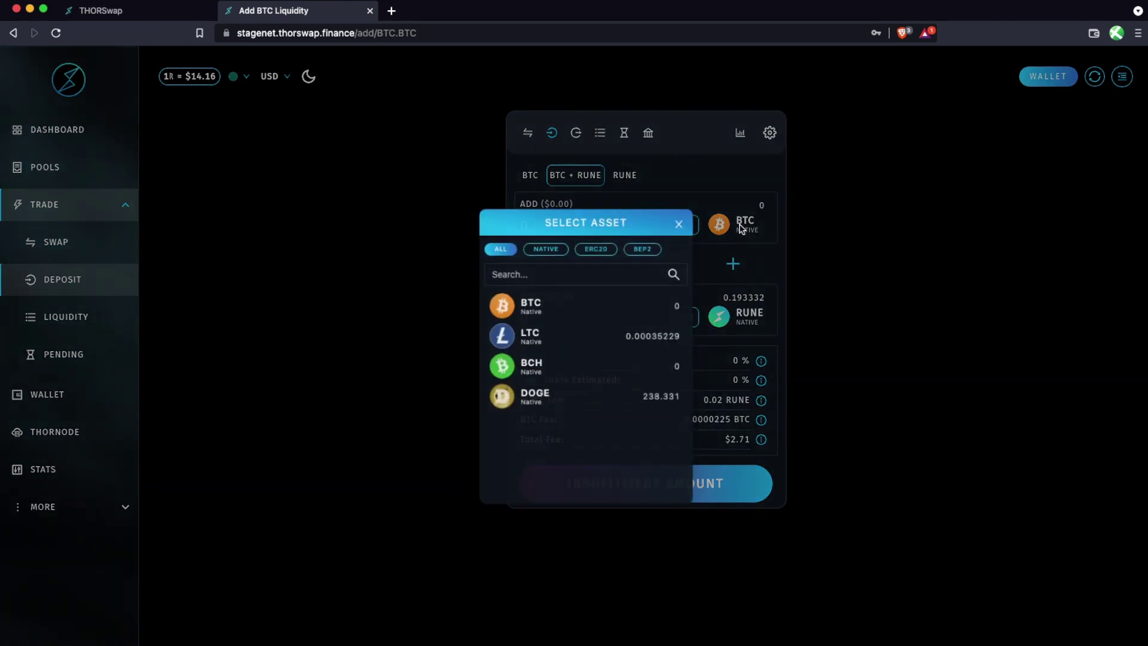
left_click(597, 406)
mouse_move(764, 362)
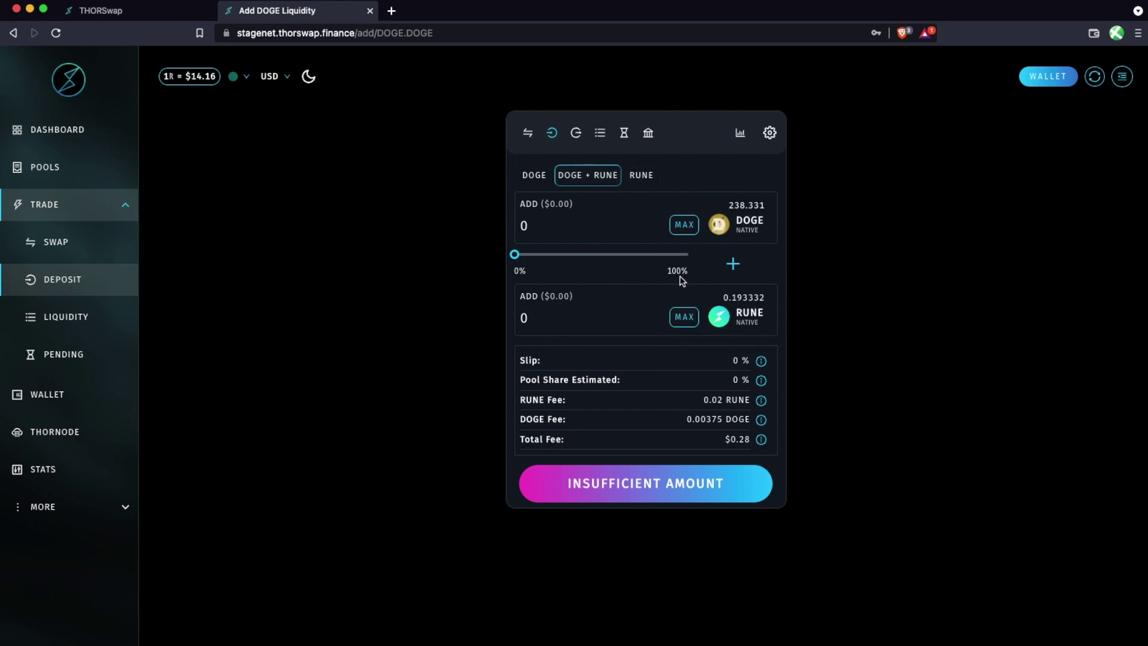
left_click(530, 180)
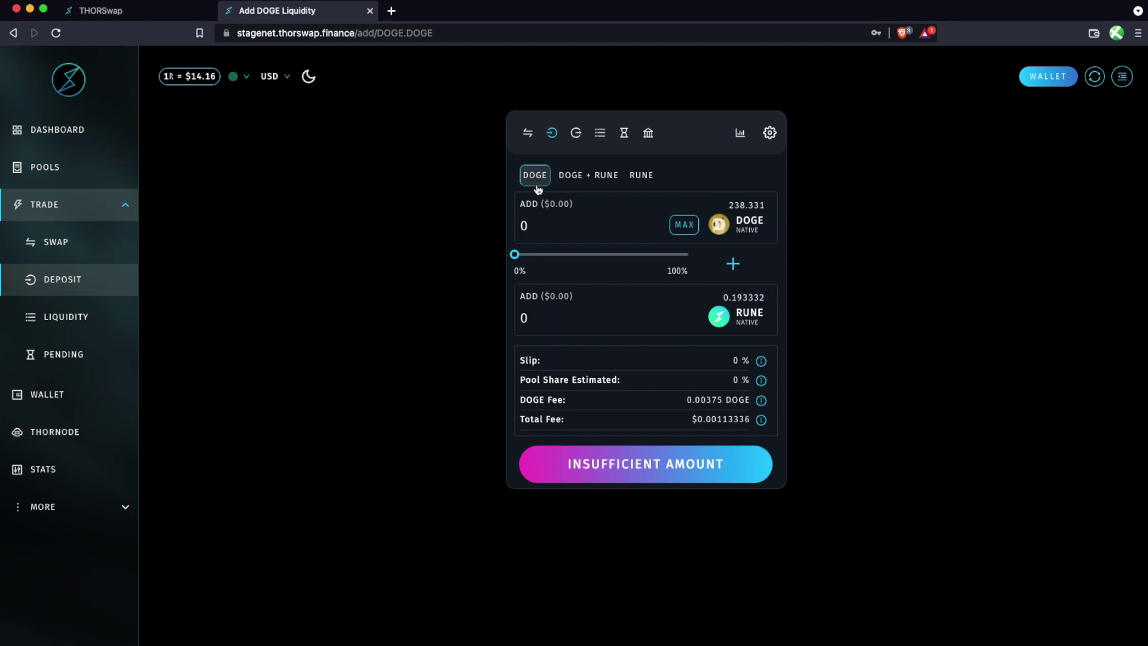
left_click(638, 182)
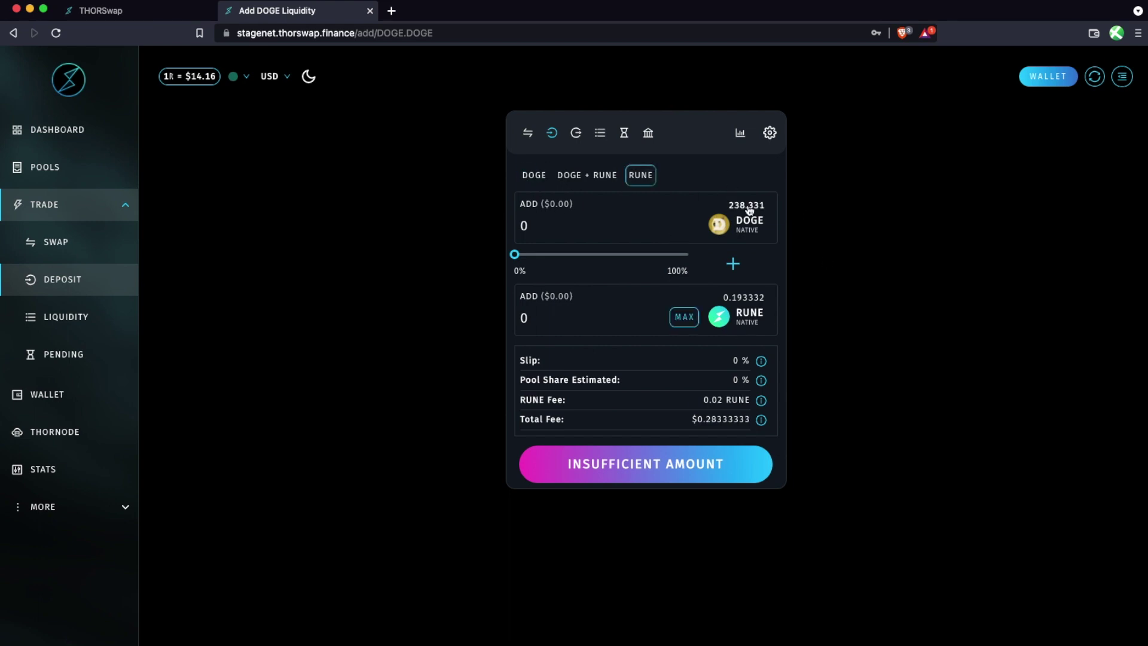
left_click(576, 175)
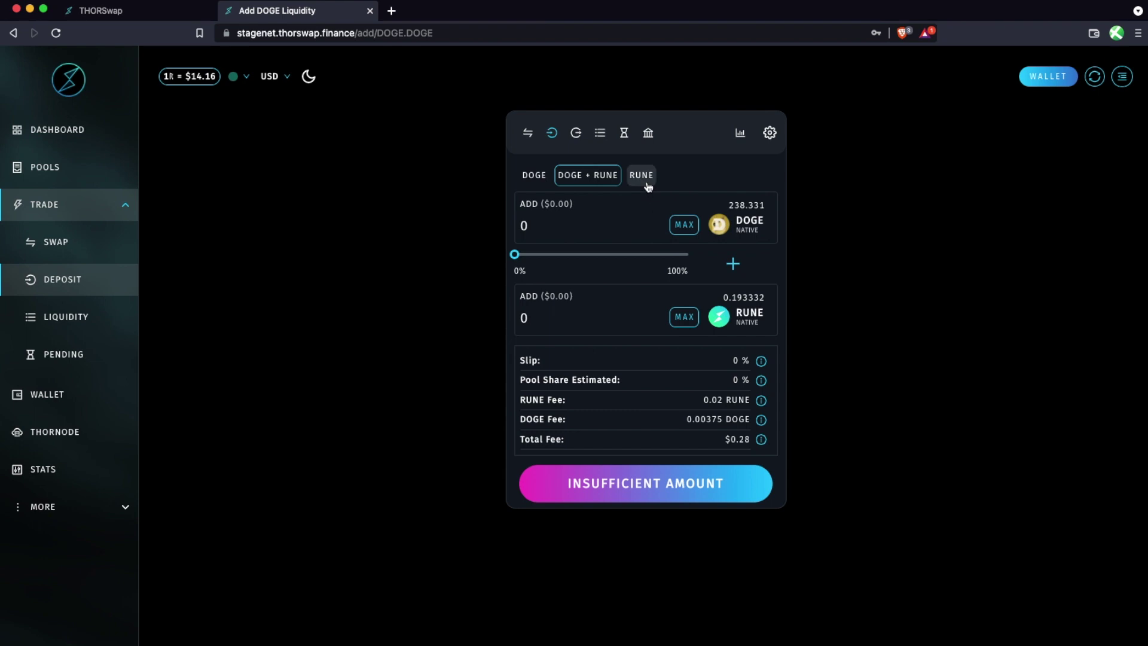
left_click(534, 174)
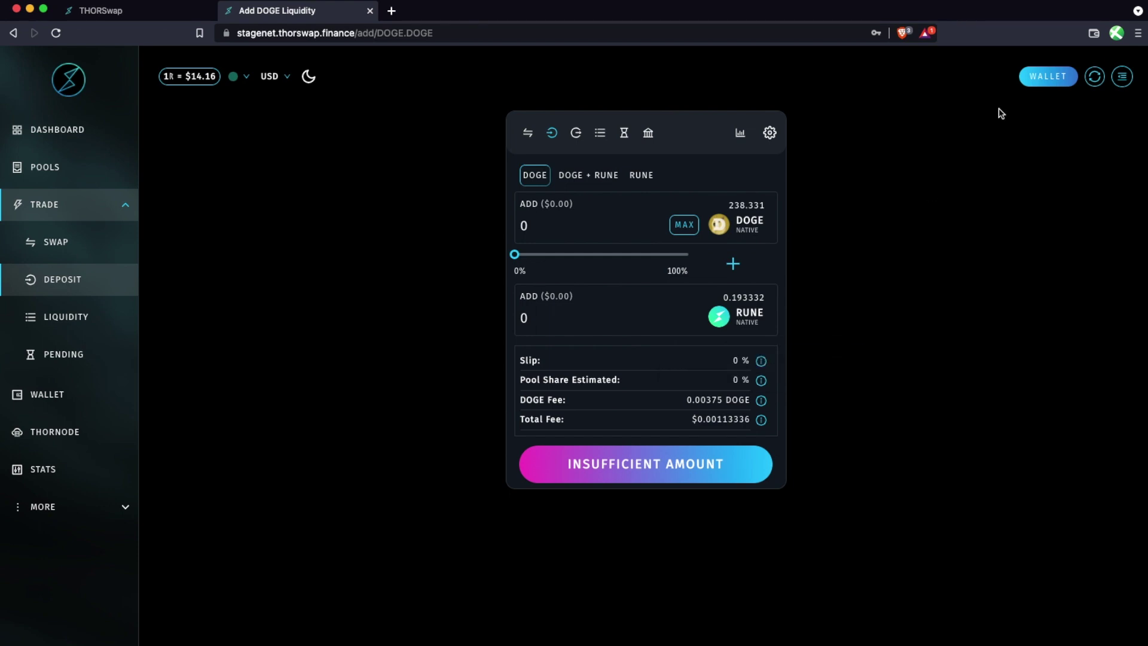
left_click(1048, 76)
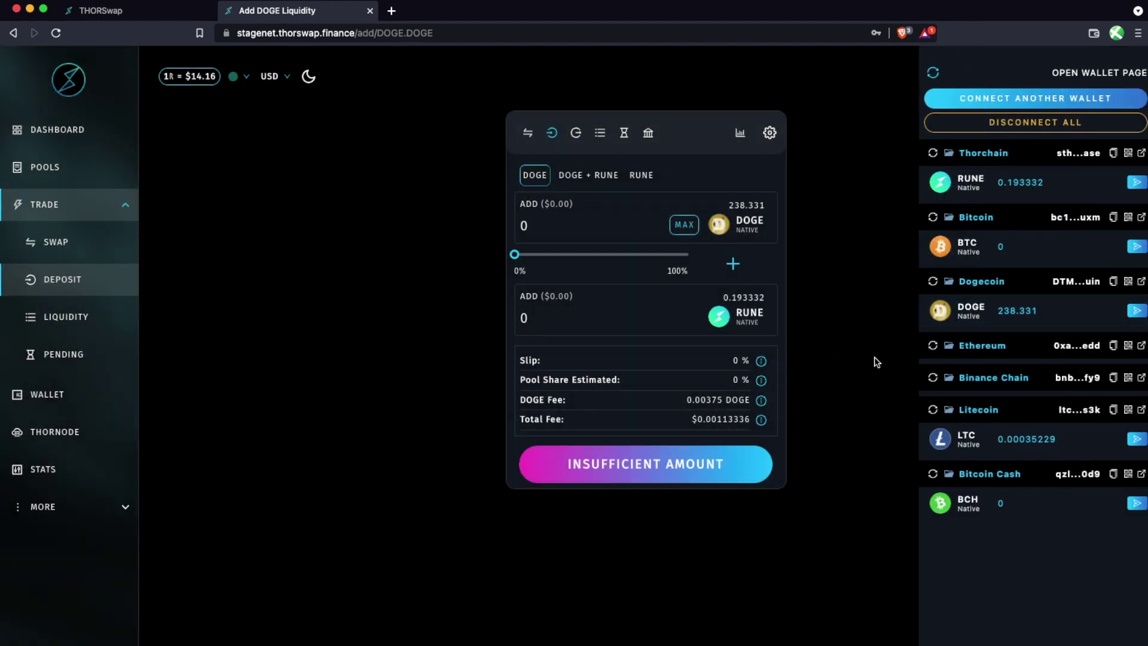
left_click(875, 362)
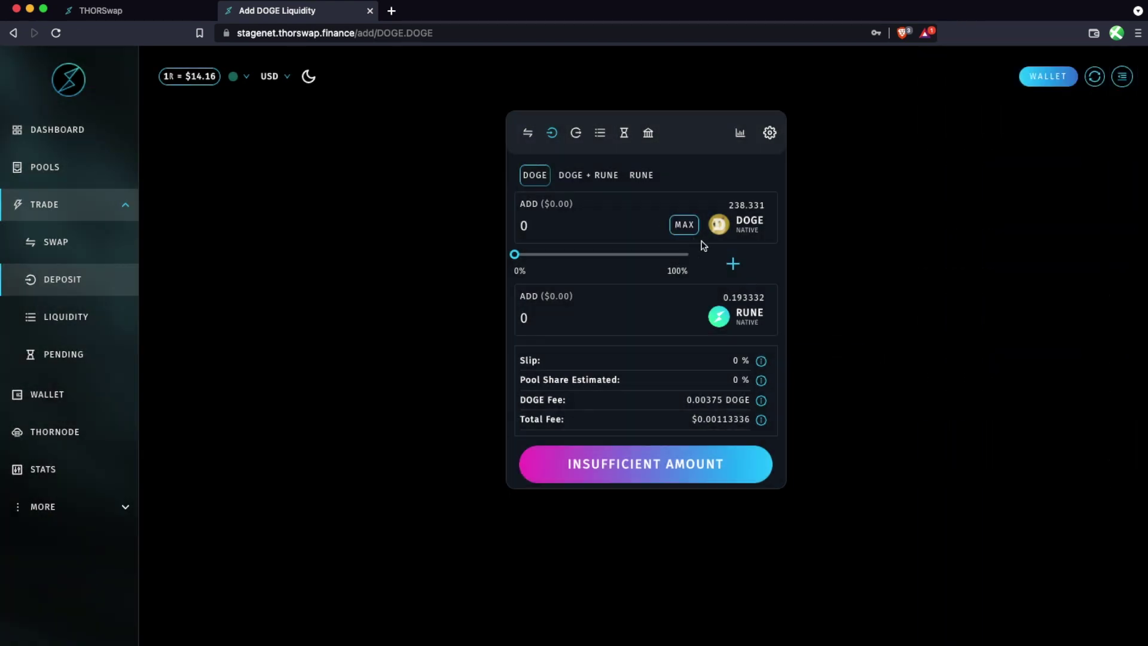
Deposit 166.829 DOGE into the DOGE pool and confirm with the wallet password.
left_click(684, 225)
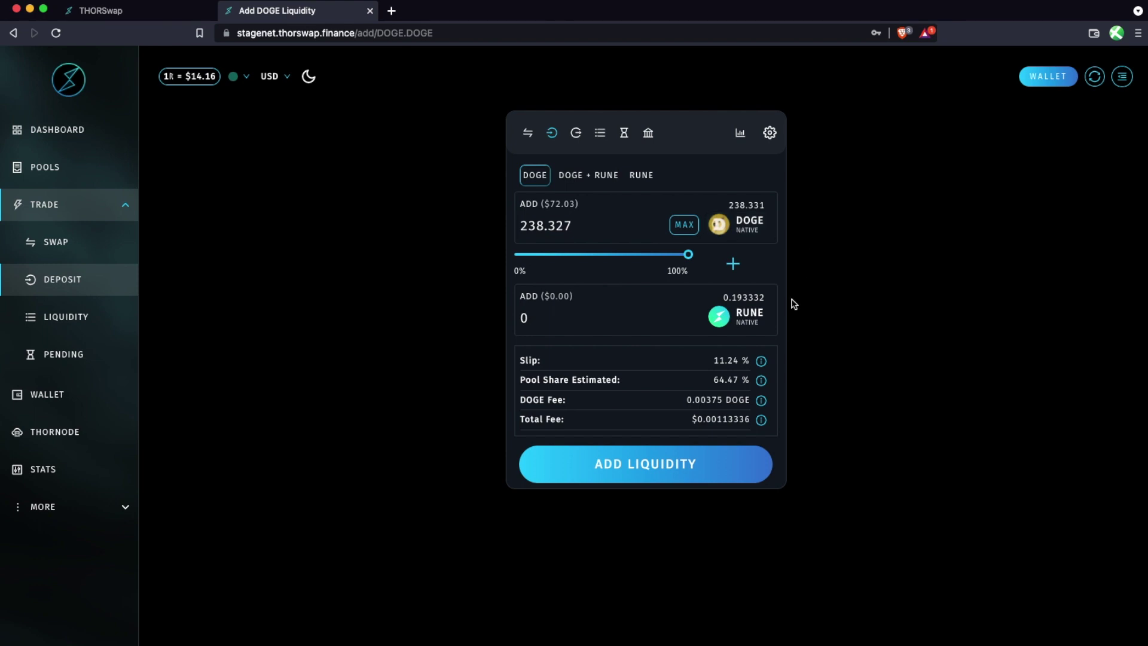
left_click_drag(684, 262, 636, 267)
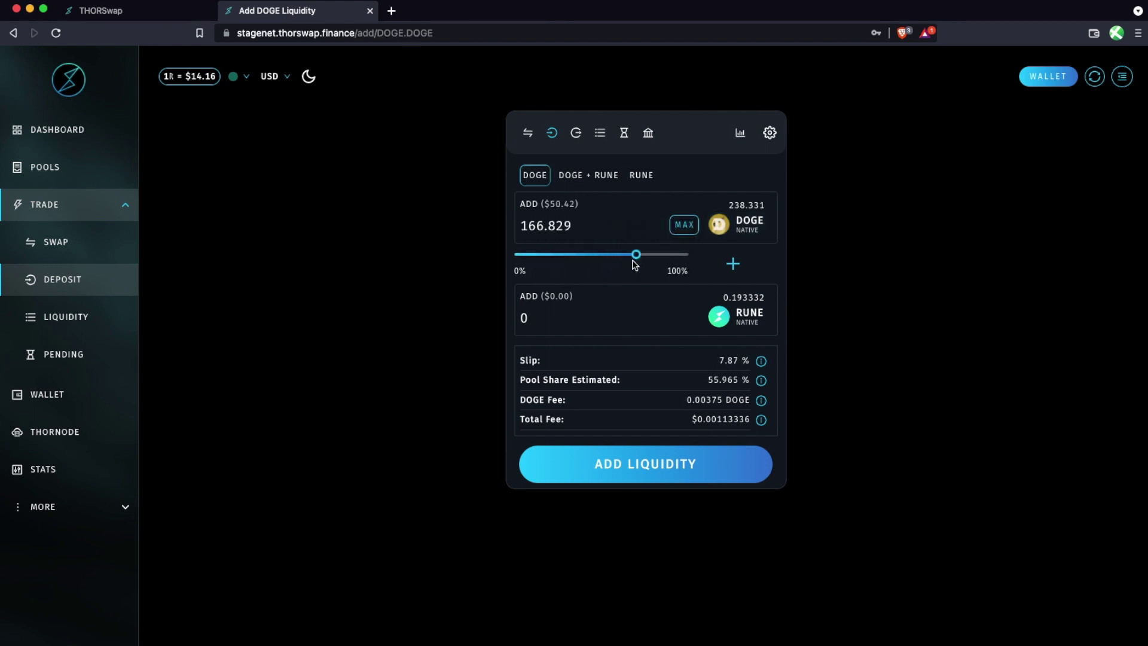
left_click(627, 476)
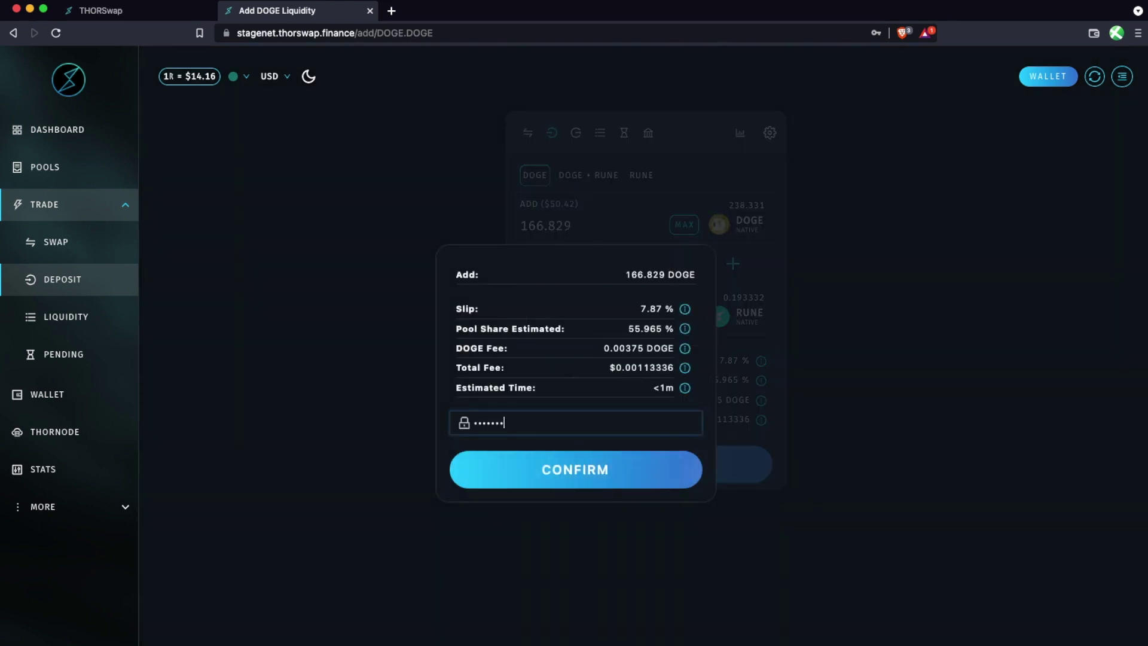
key("Return")
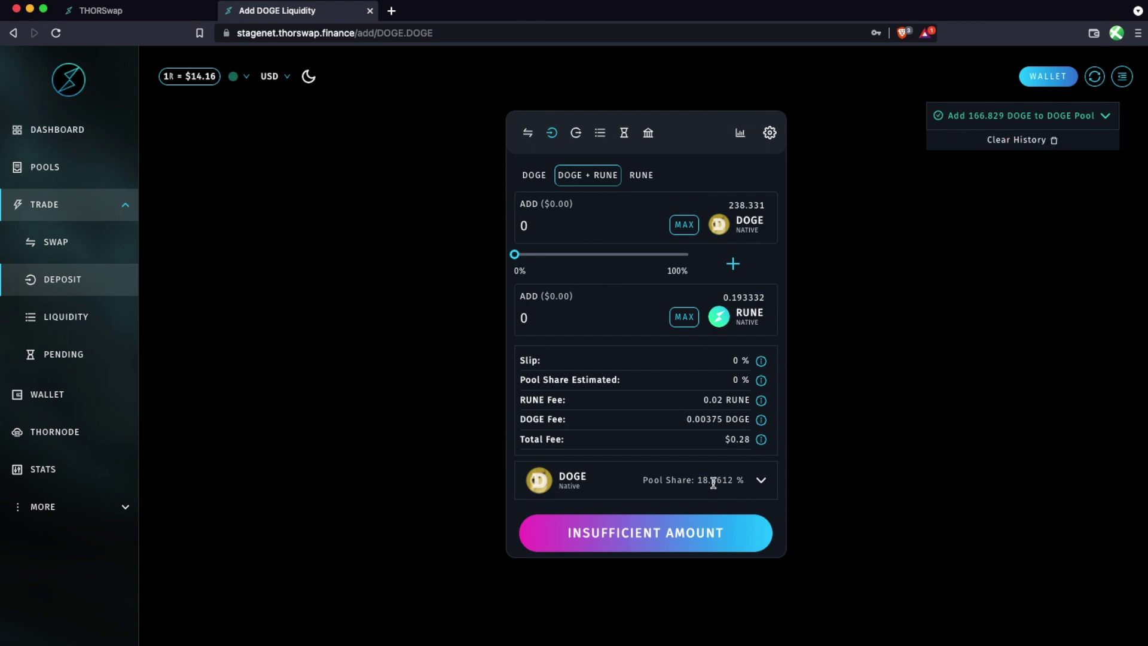
Expand the DOGE position in the Liquidity list and open its Withdraw page.
left_click(73, 326)
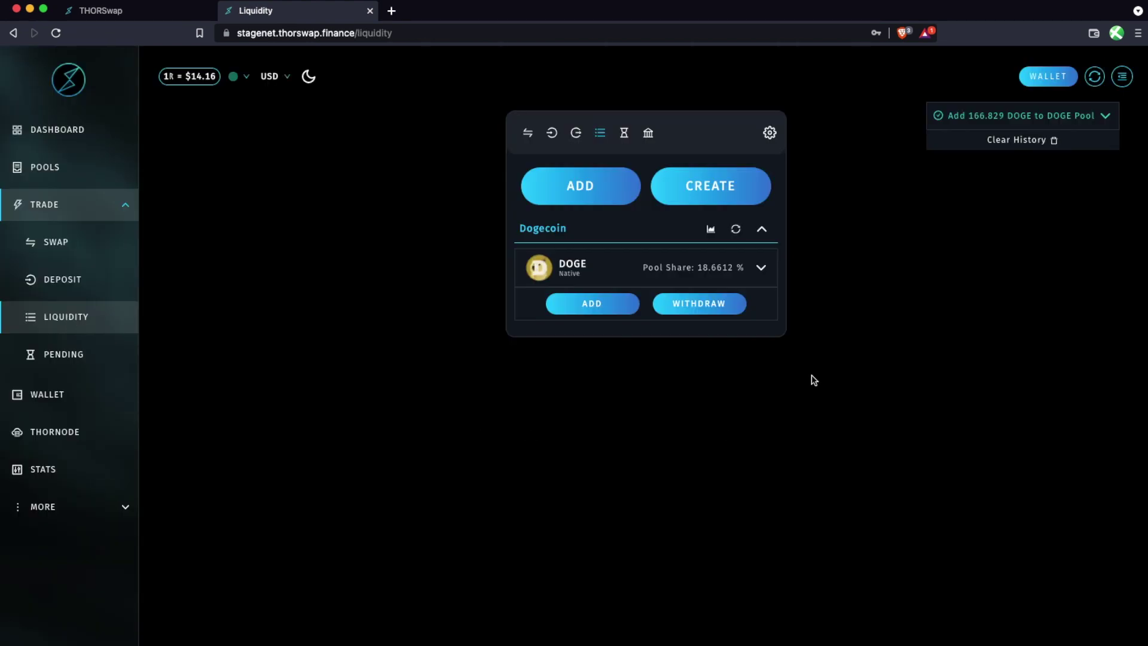
left_click(761, 268)
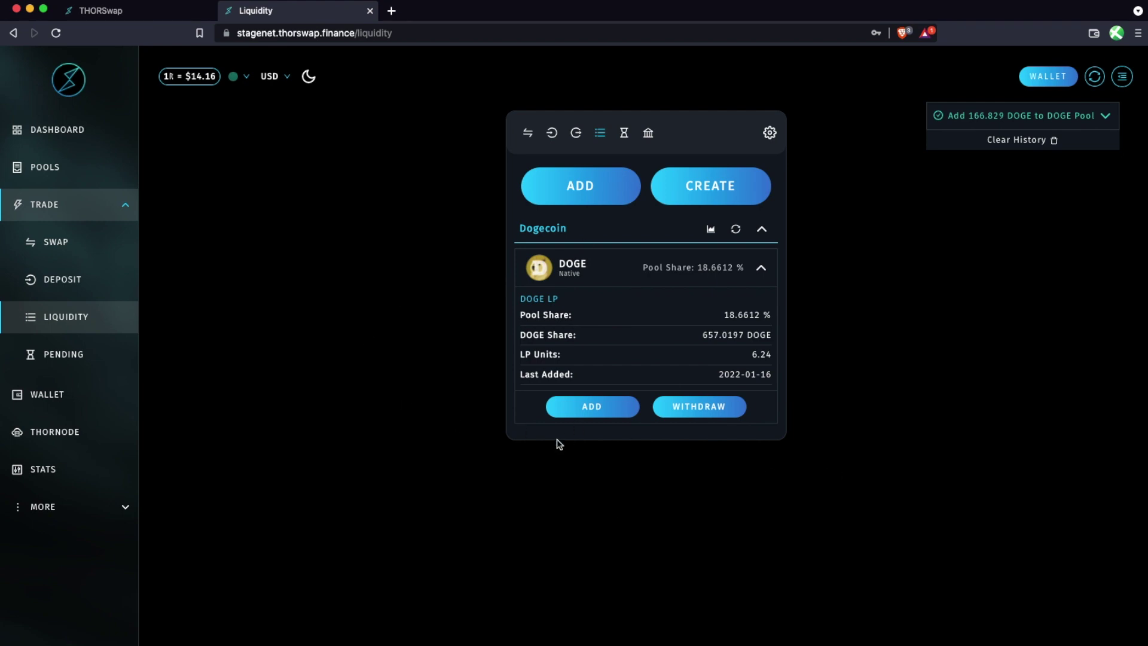
left_click(707, 413)
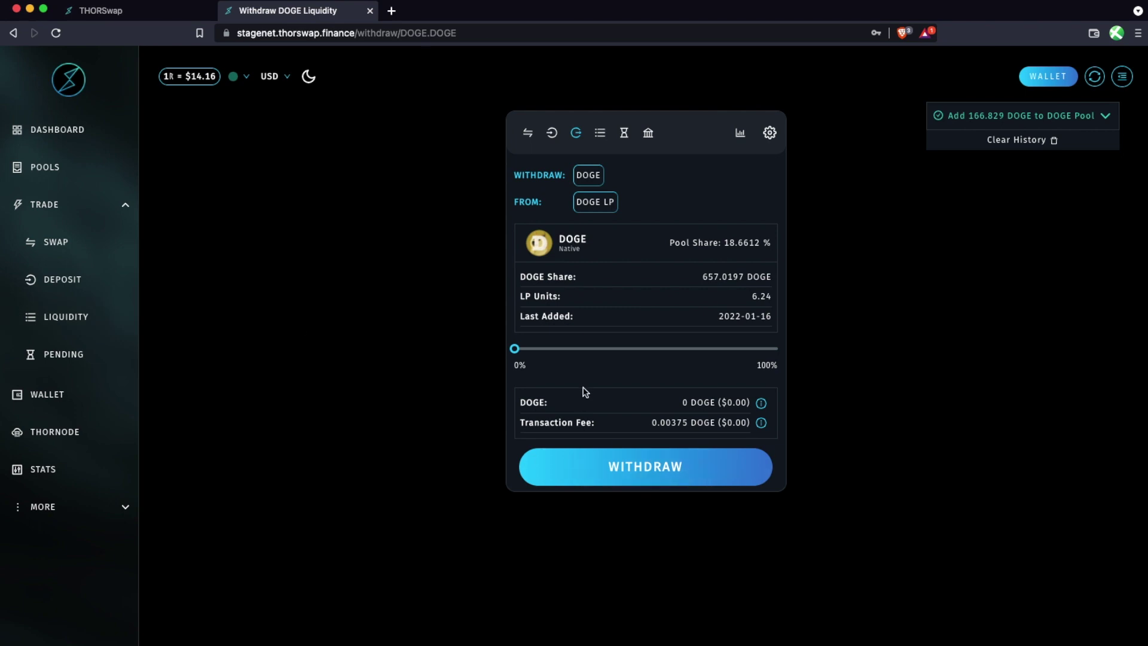
Preview a partial DOGE withdrawal on the slider without submitting, then return to Liquidity.
left_click_drag(514, 348, 676, 351)
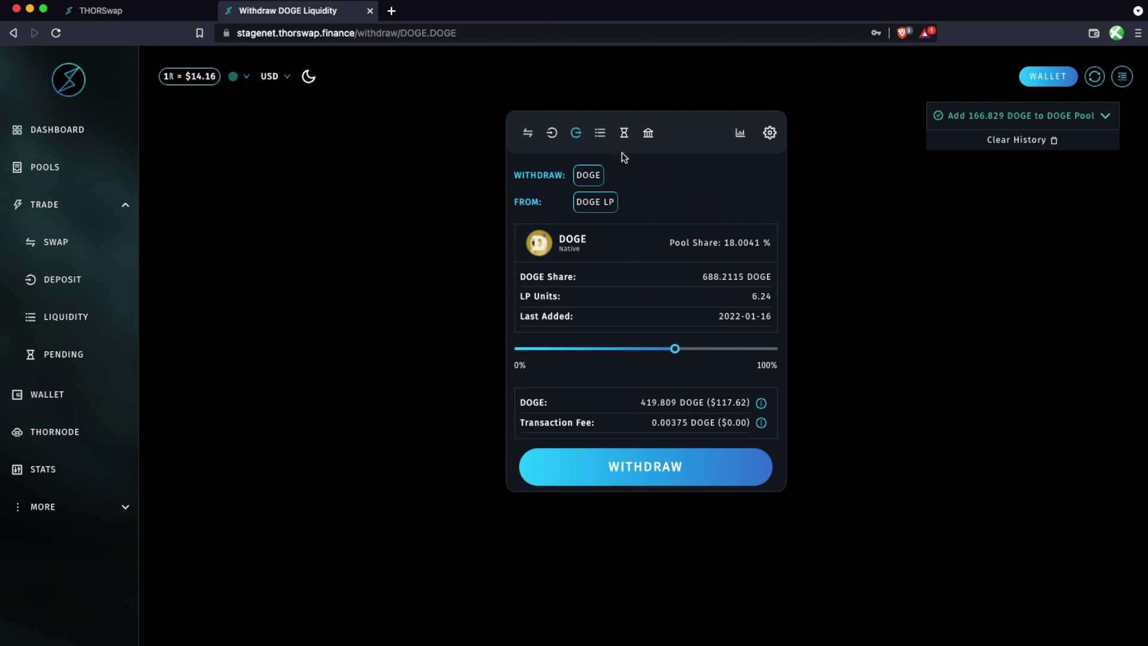
key("super+bracketleft")
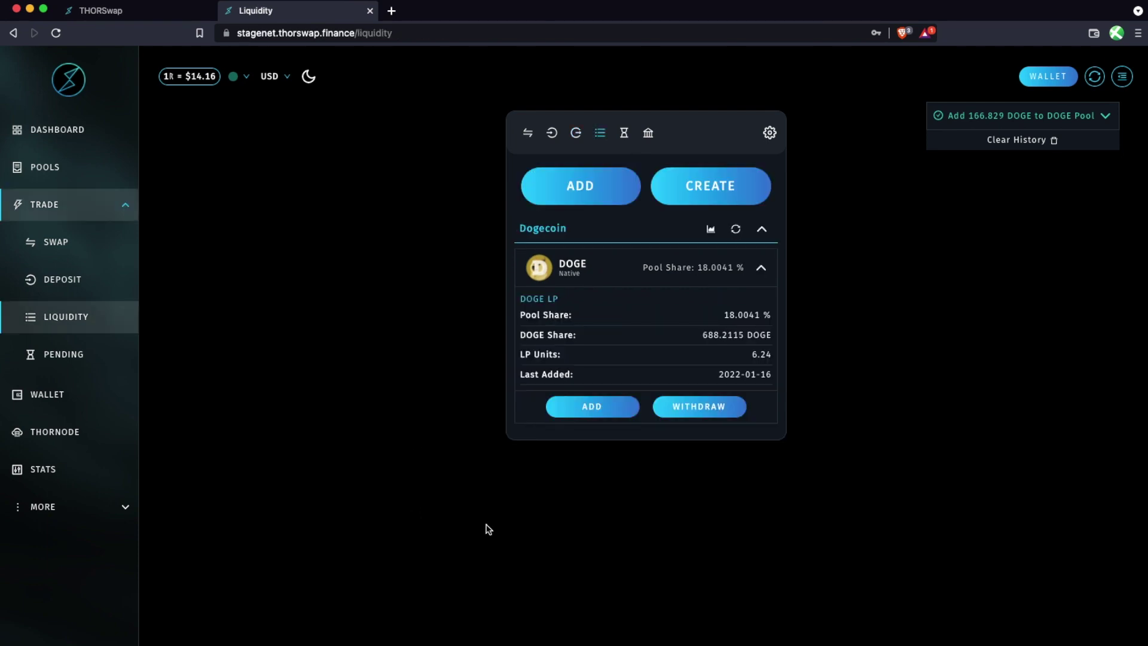
Open the deposit page and change its asset from BTC to DOGE.
left_click(63, 279)
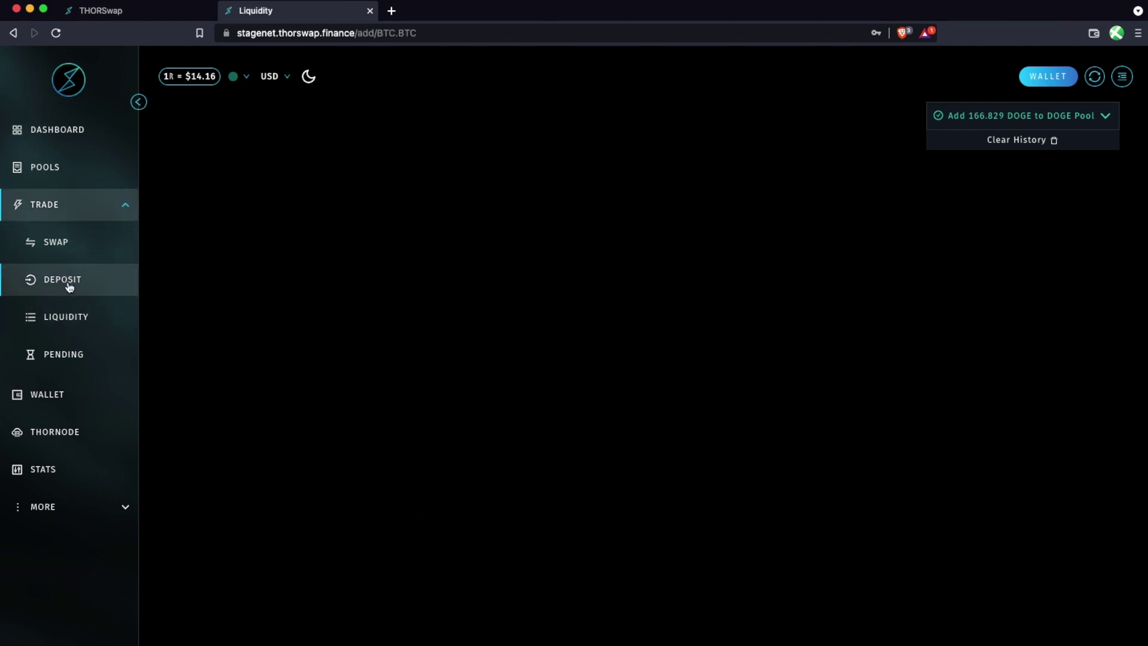
left_click(737, 225)
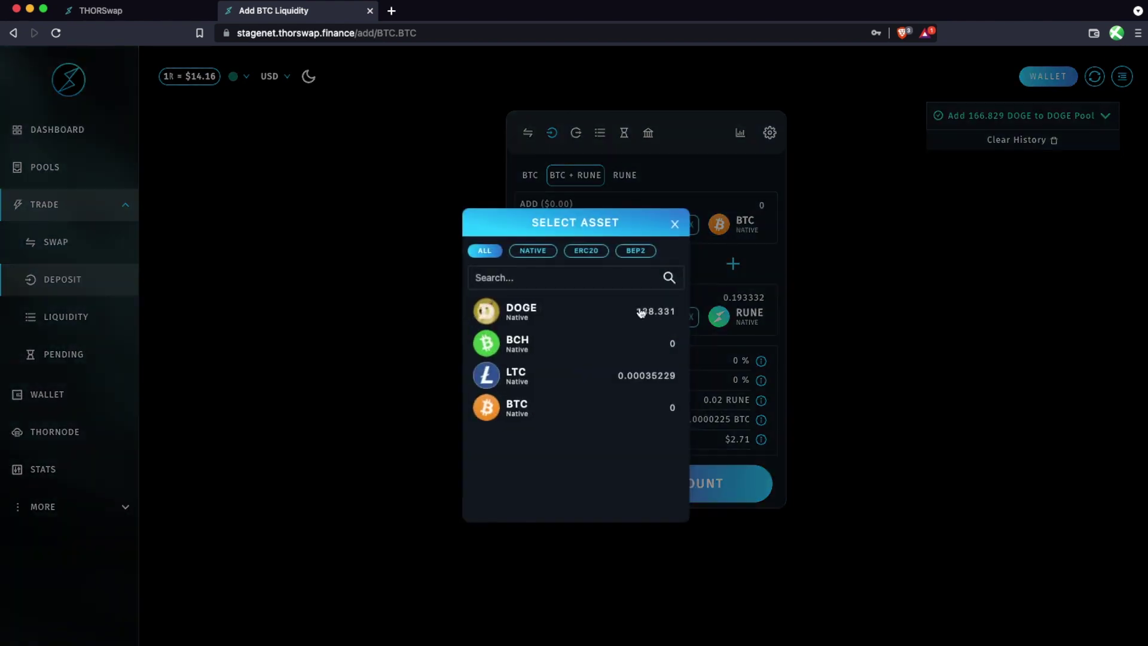
left_click(536, 317)
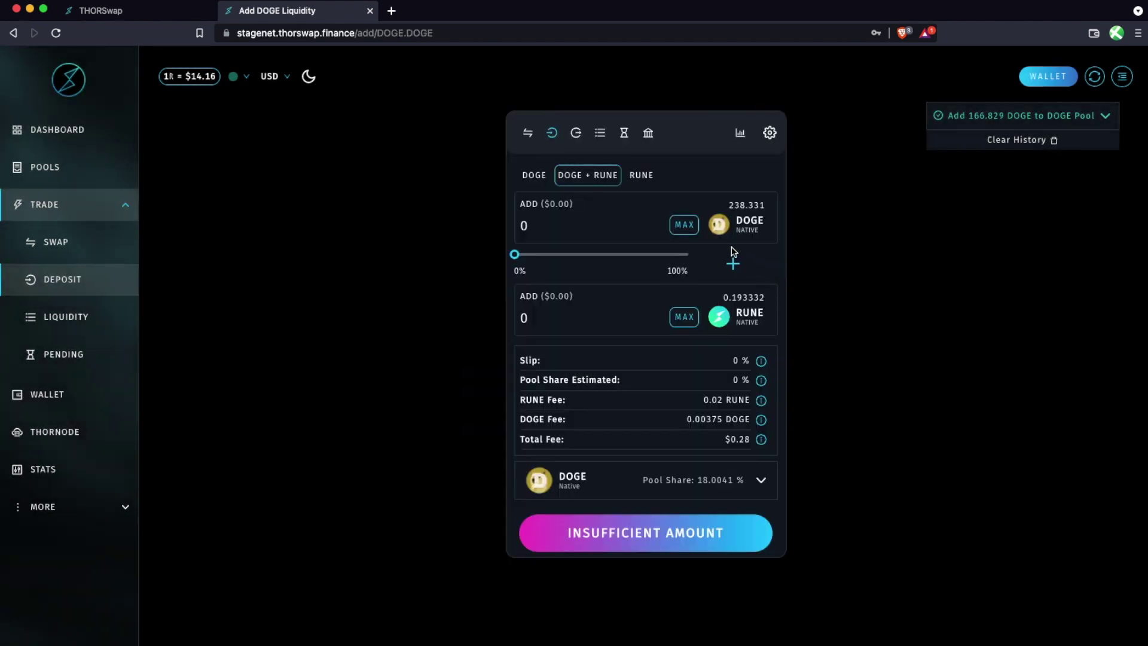